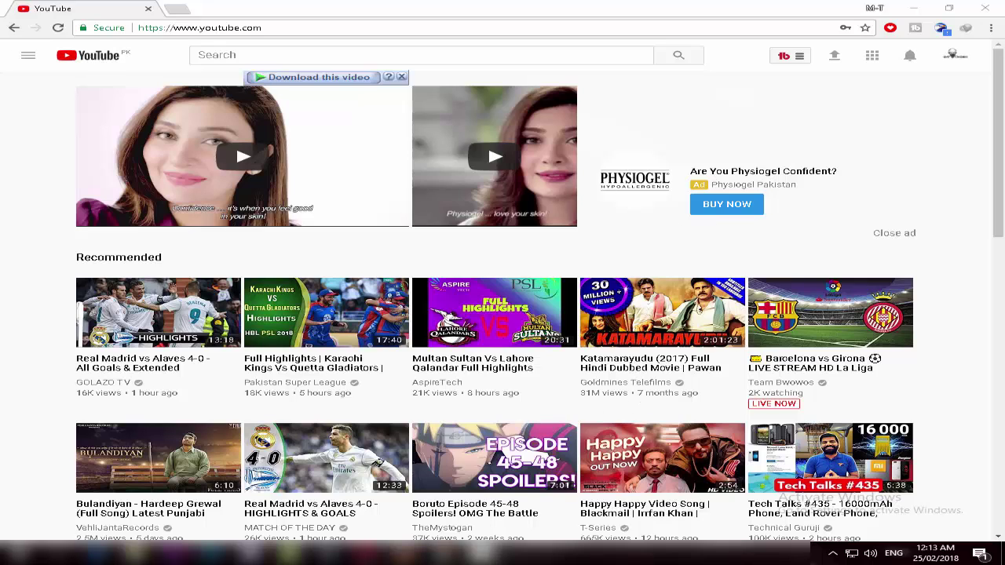
# - Switch to the Opera browser and search Google for "google input tools"
pyautogui.moveTo(481, 553)
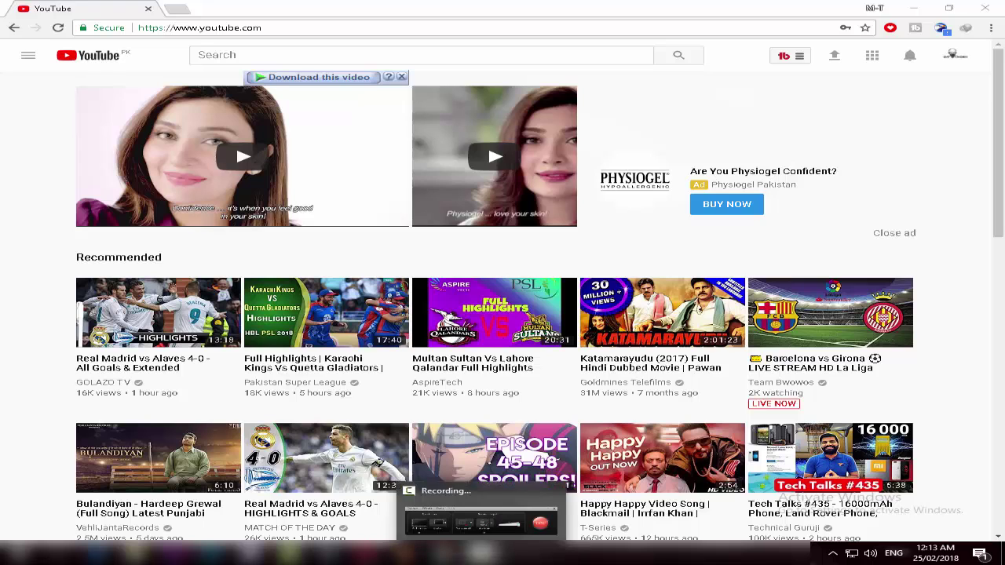
pyautogui.click(361, 553)
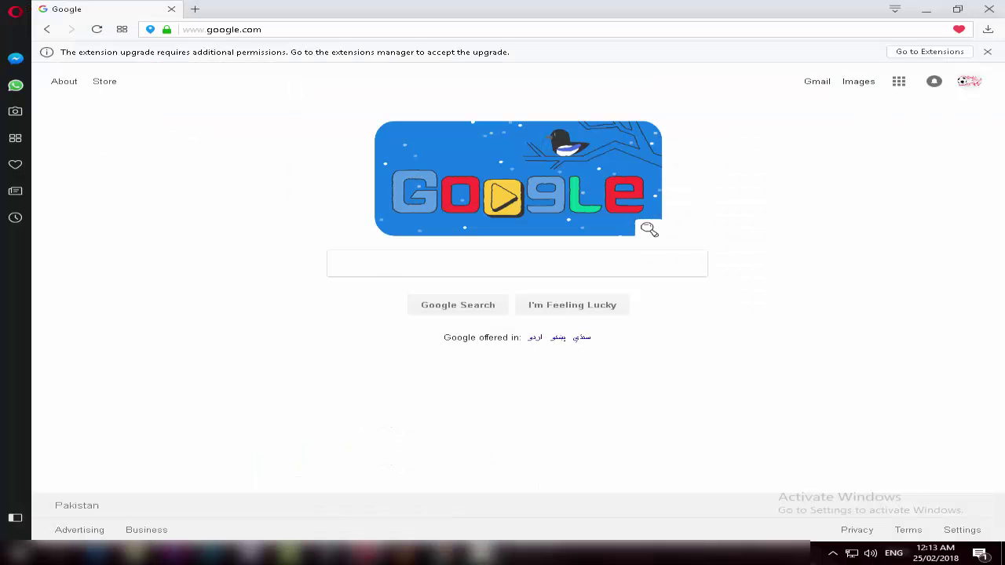
pyautogui.click(447, 264)
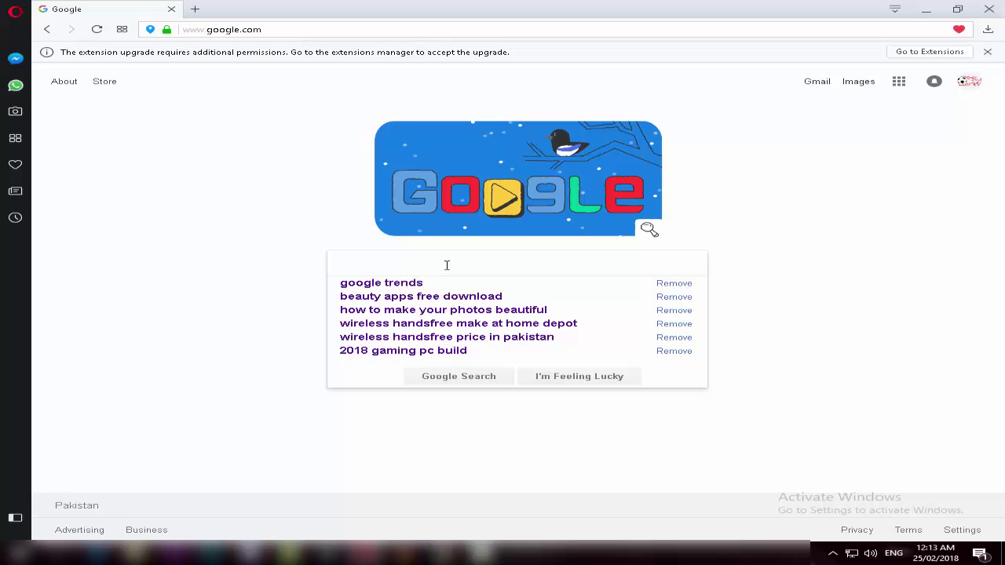
pyautogui.write('googl')
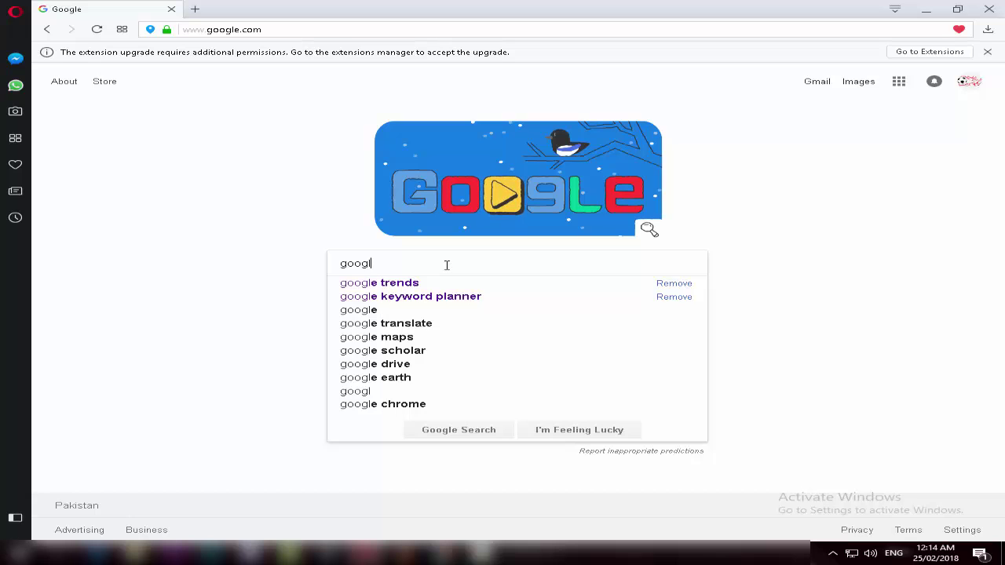
pyautogui.write('e in')
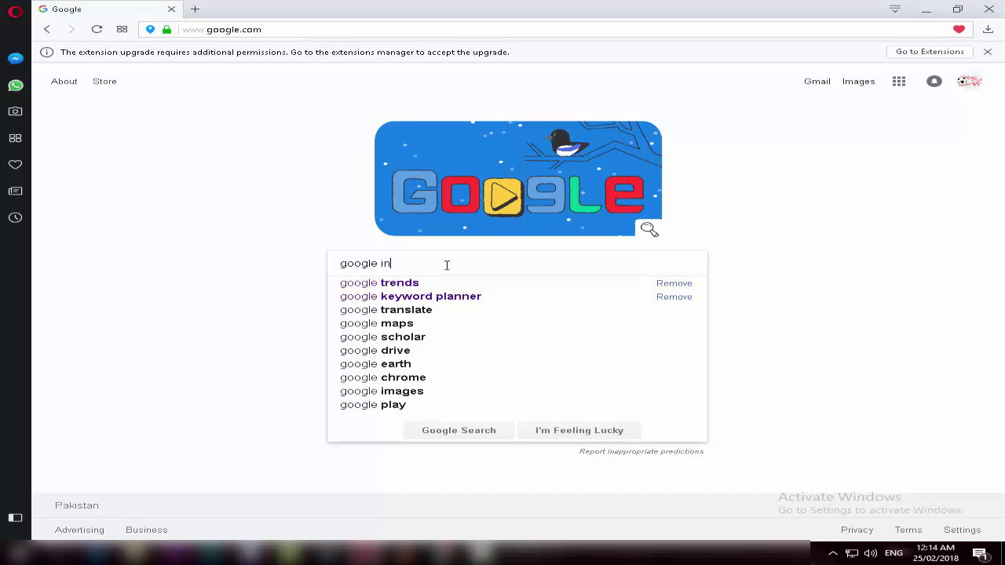
pyautogui.press('Down')
pyautogui.press('Down')
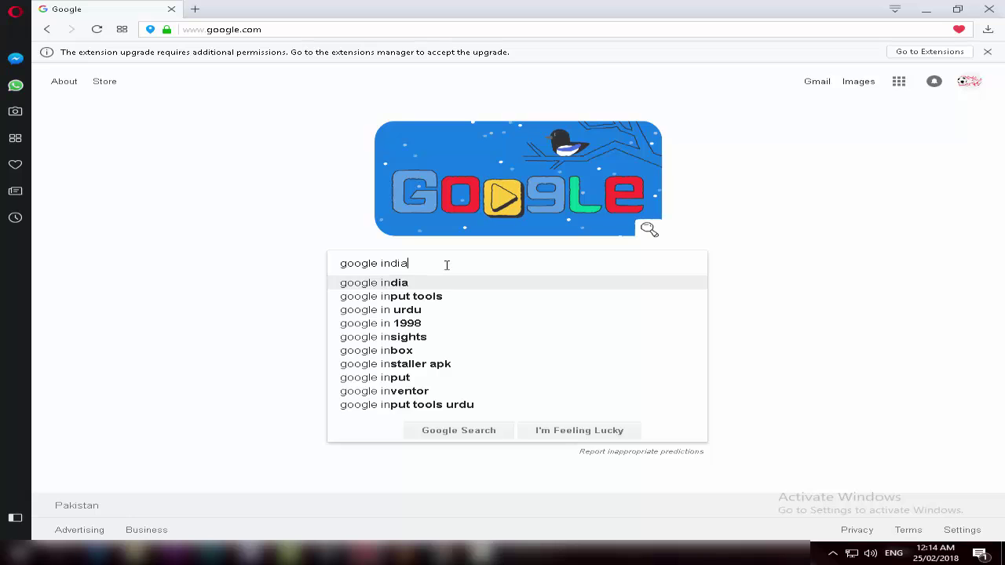
pyautogui.press('Return')
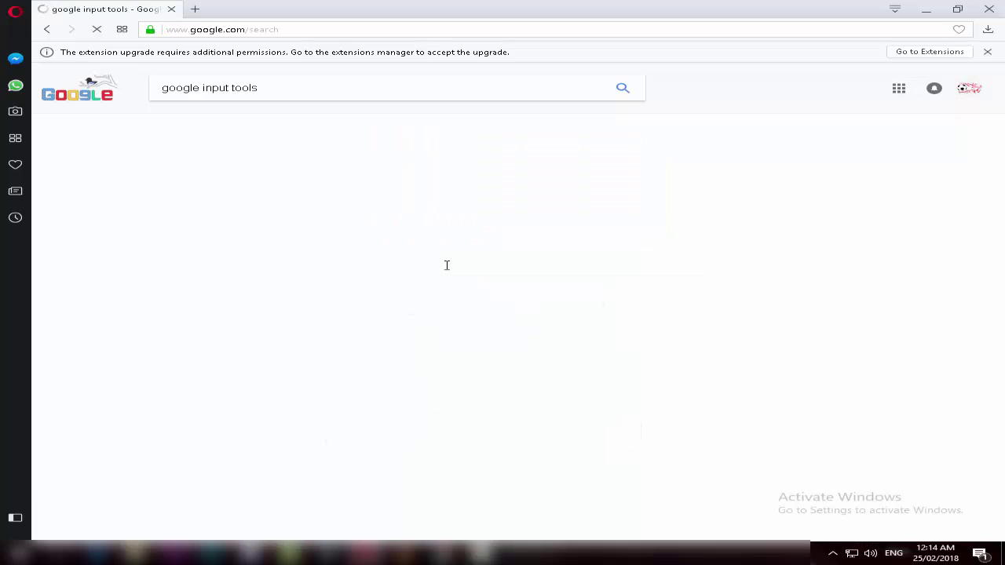
# - Open the Windows page of the Google Input Tools site and choose Urdu and Hindi as the languages
pyautogui.click(224, 174)
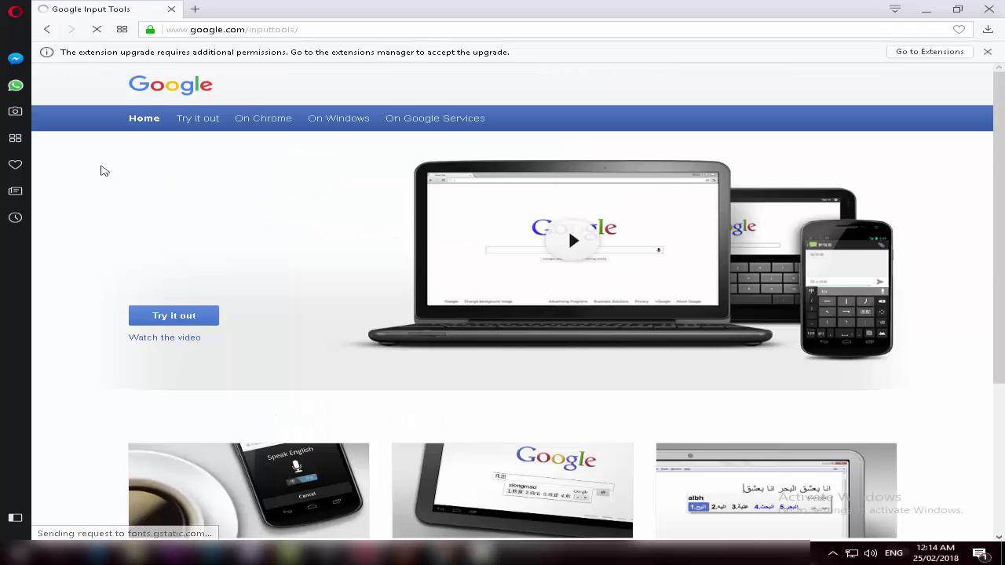
pyautogui.scroll(-3, 276, 299)
pyautogui.scroll(3, 276, 300)
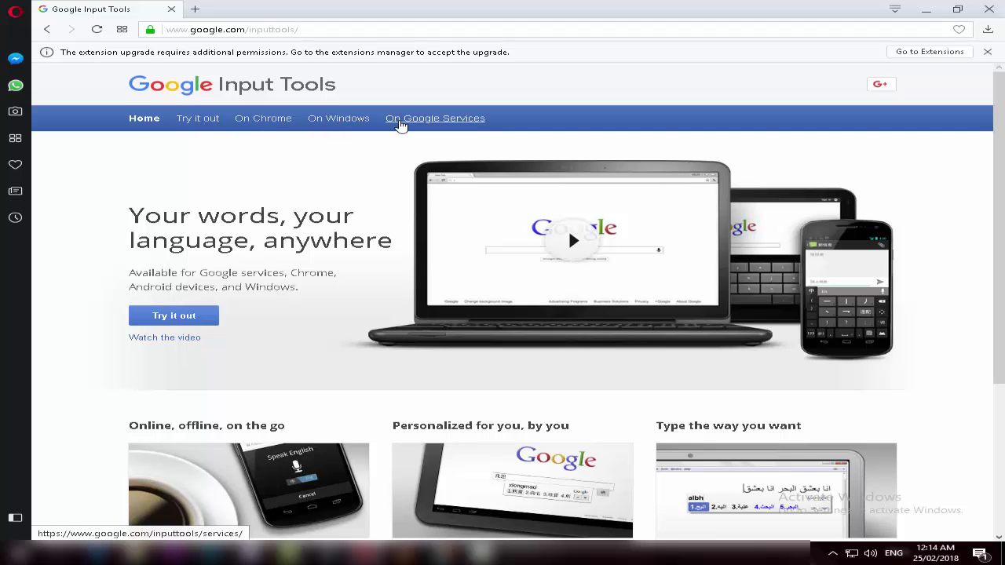
pyautogui.click(355, 124)
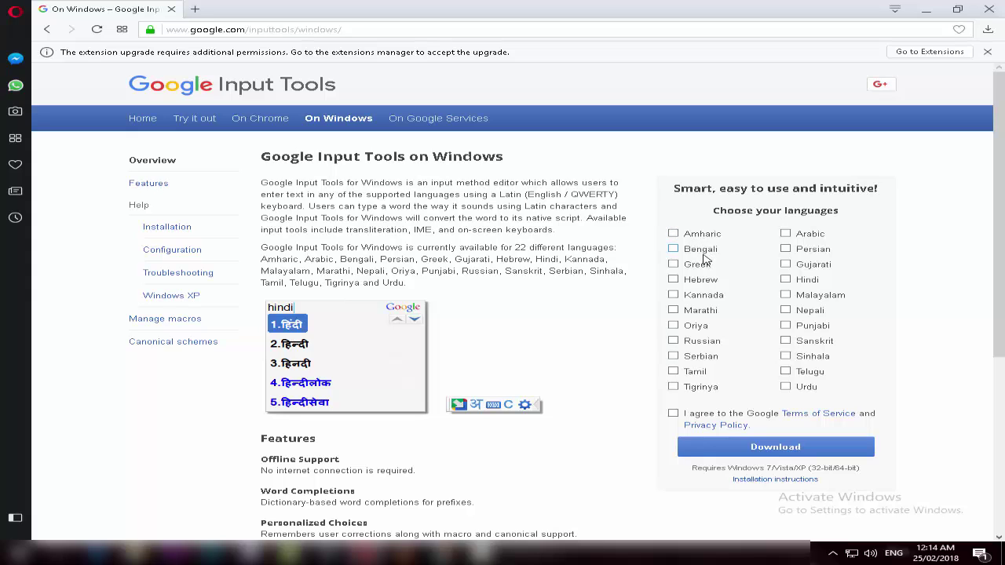
pyautogui.click(788, 388)
pyautogui.click(786, 280)
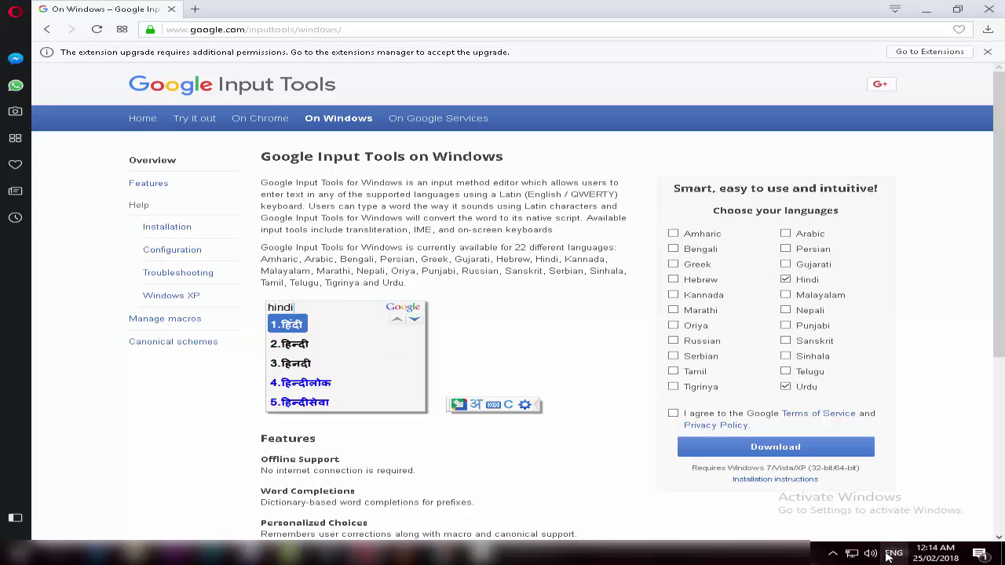
# - Switch the system input language to Urdu (Pakistan) with Google Input Tools
pyautogui.moveTo(901, 558)
pyautogui.click(897, 559)
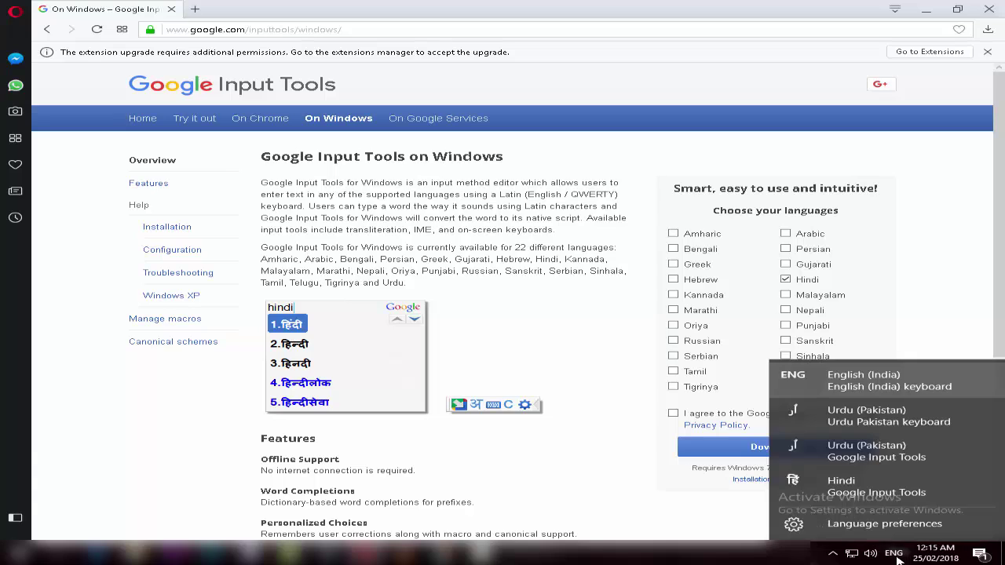
pyautogui.click(874, 466)
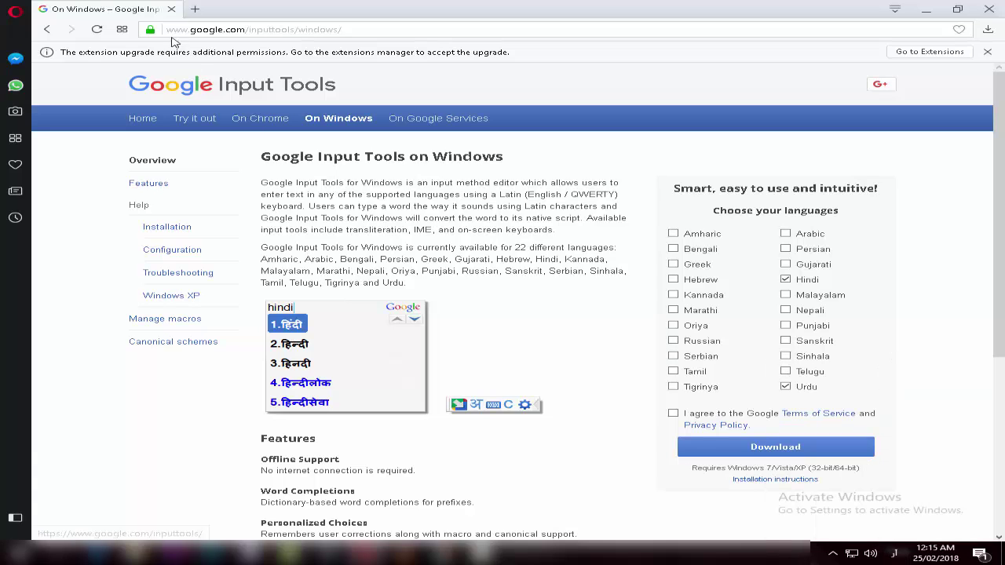
# - Try transliterating "google" into Urdu script in the browser's address field and erase the entry
pyautogui.click(328, 30)
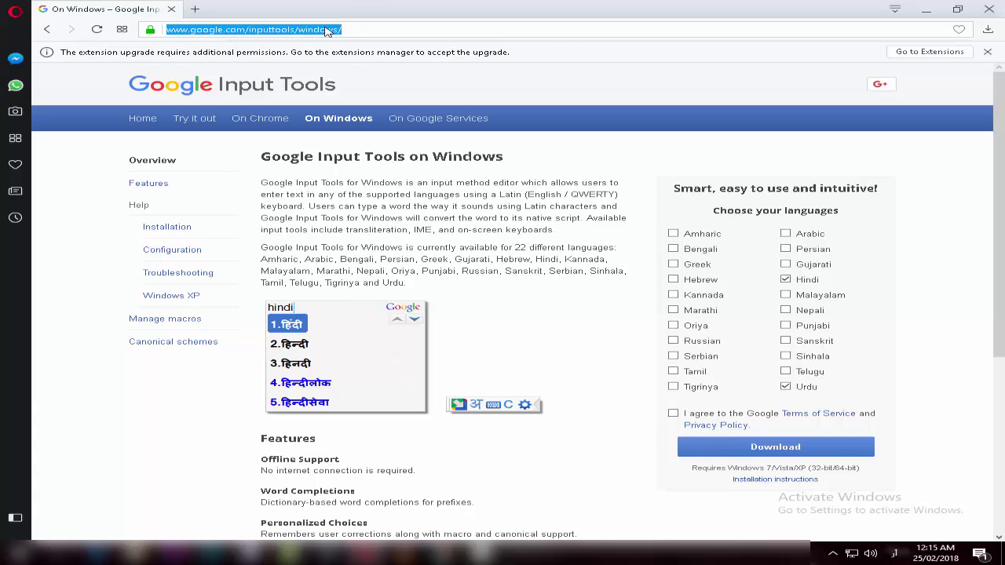
pyautogui.write('goo')
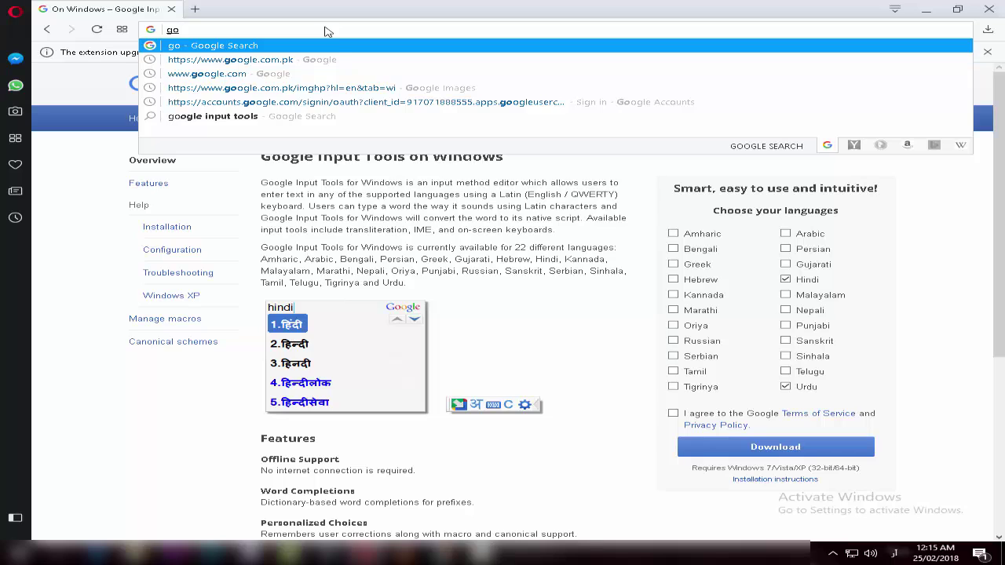
pyautogui.write('o')
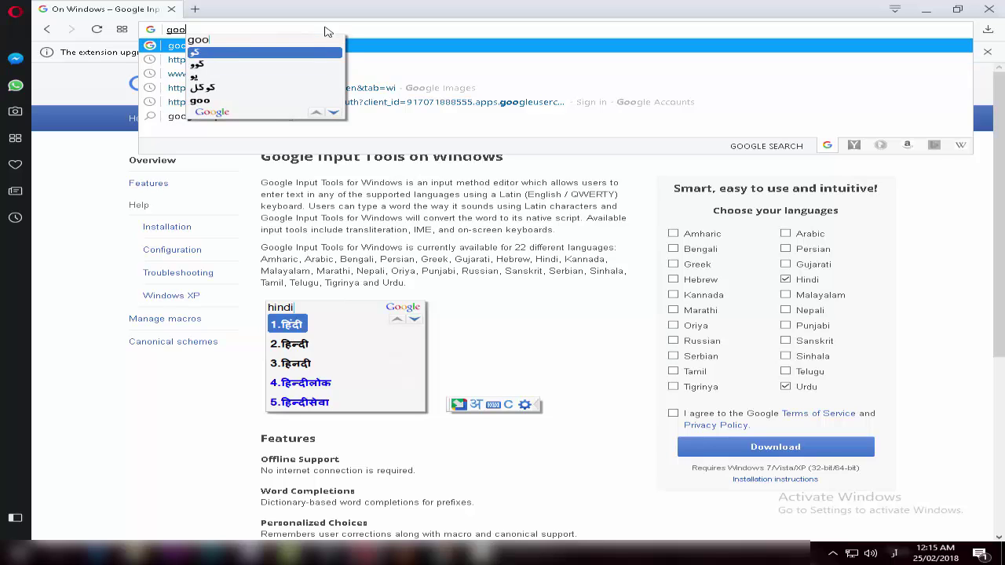
pyautogui.write('gle')
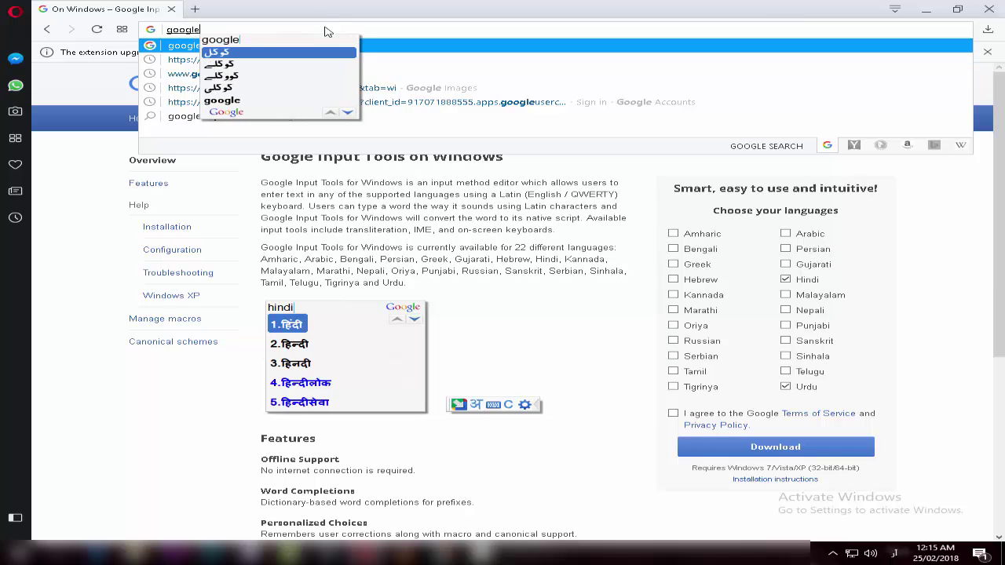
pyautogui.press('space')
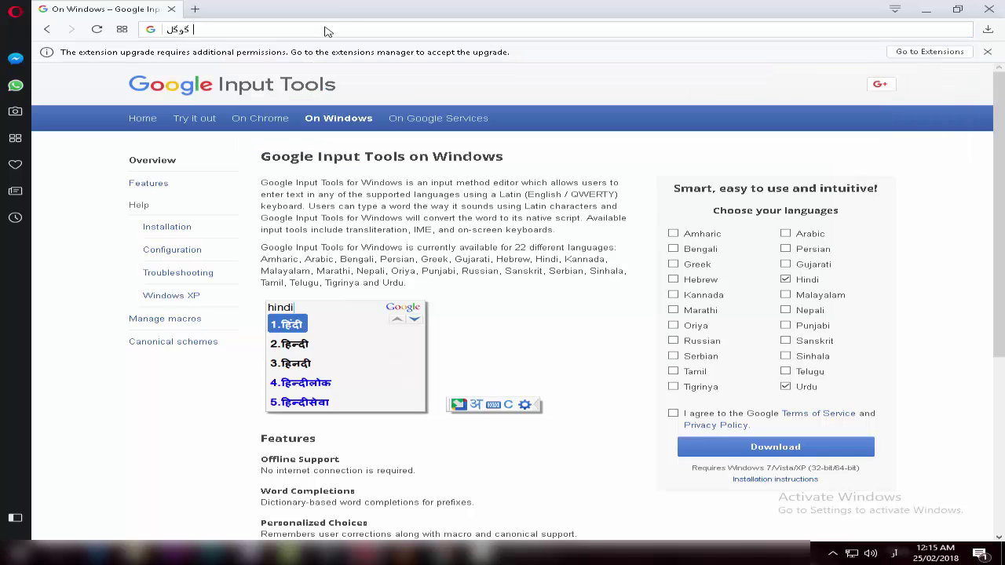
pyautogui.press('BackSpace')
pyautogui.press('BackSpace')
pyautogui.press('BackSpace')
pyautogui.press('BackSpace')
# - In a new tab, enter "kya hal hai ap ka" in the web search field, transliterated to Urdu as "کیا حال ہے اپ کا"
pyautogui.click(195, 10)
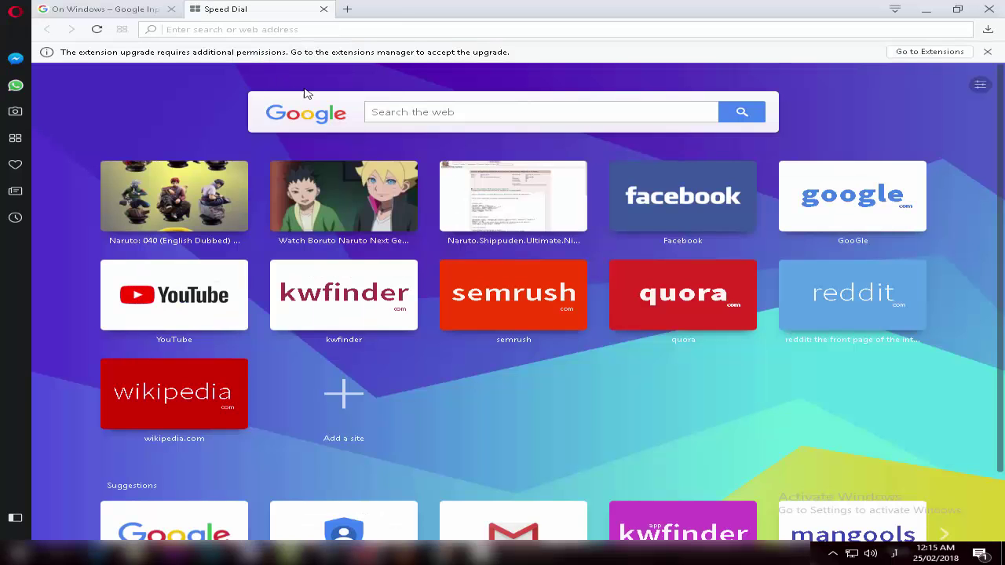
pyautogui.click(394, 104)
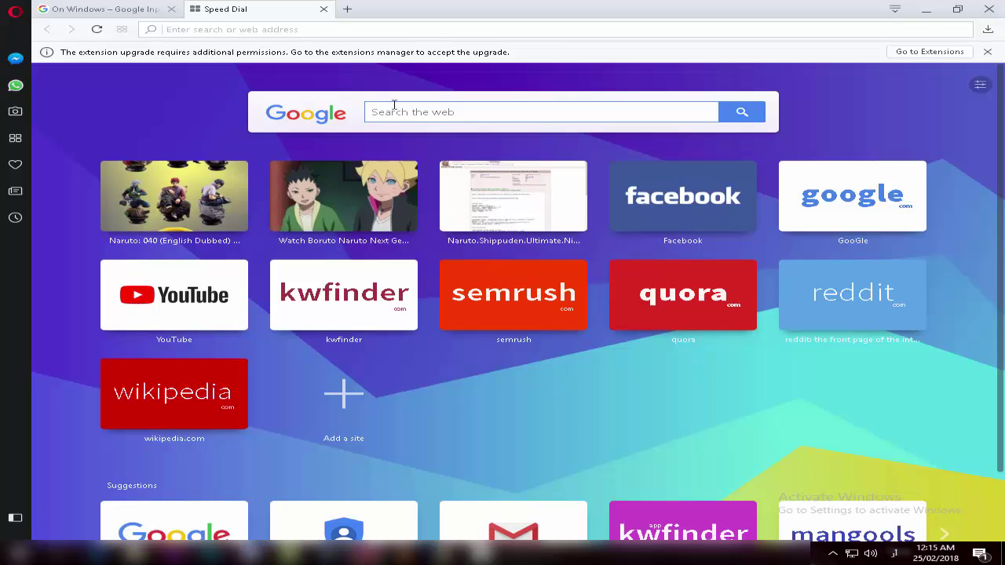
pyautogui.write('kya')
pyautogui.press('space')
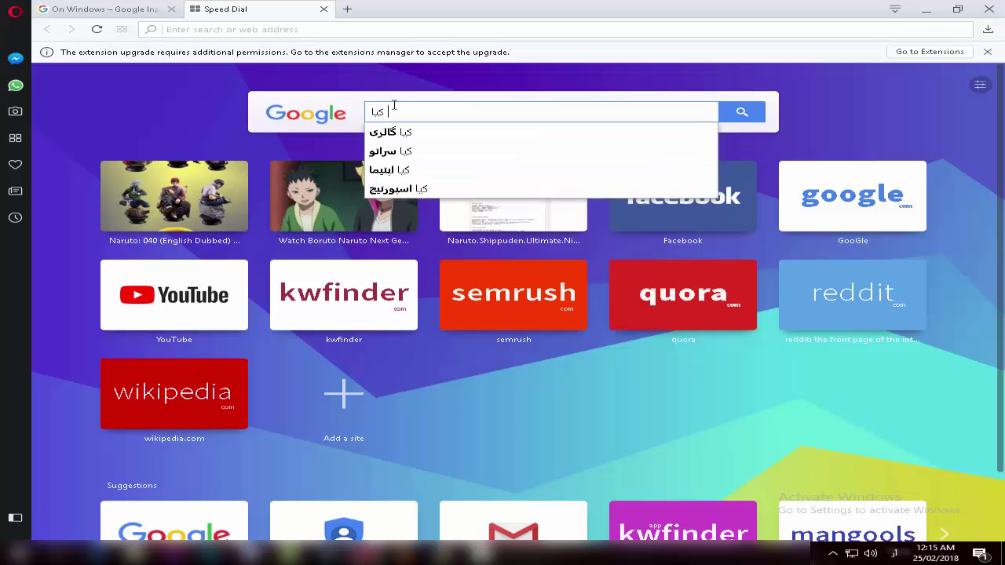
pyautogui.write('hal hai ap')
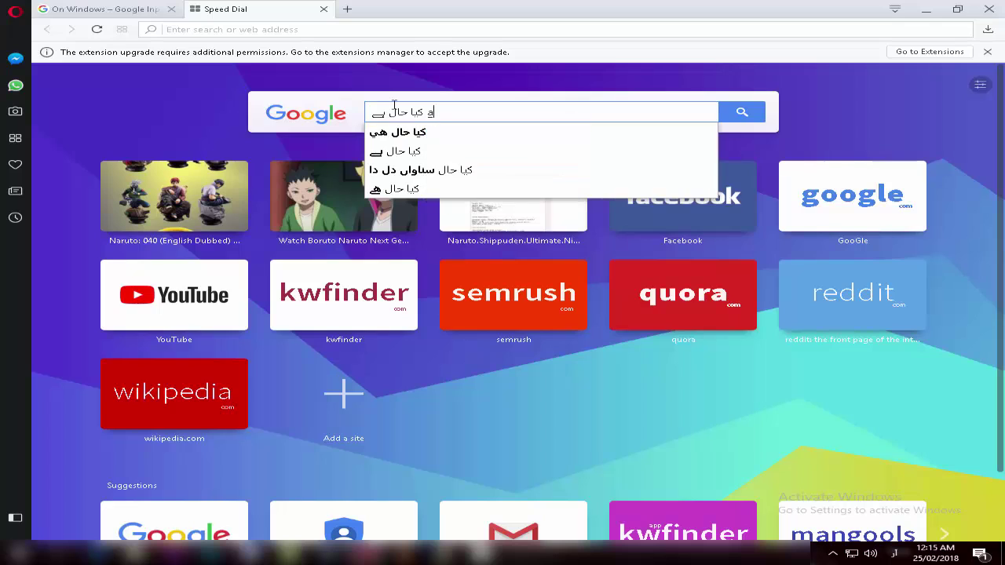
pyautogui.write(' ka')
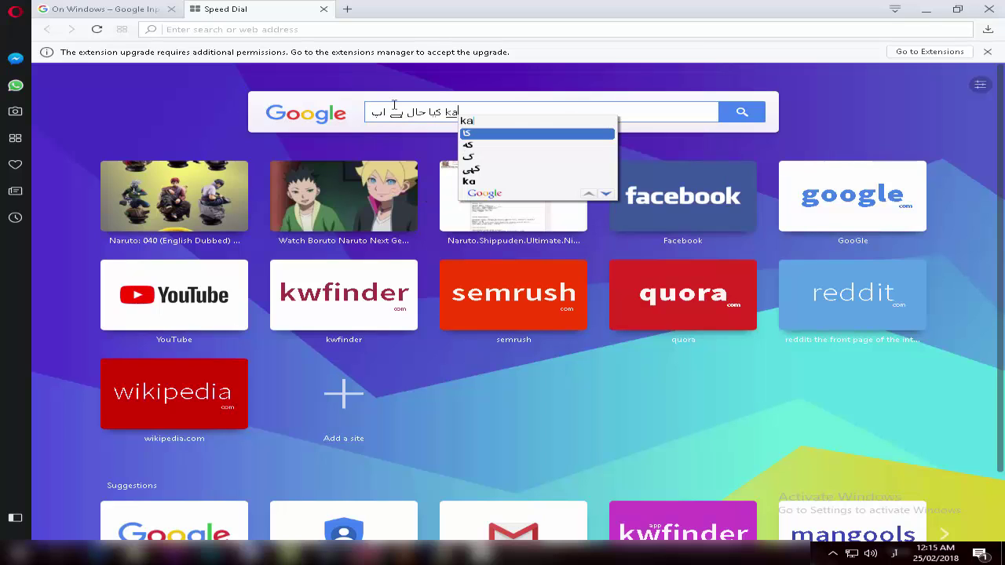
pyautogui.press('space')
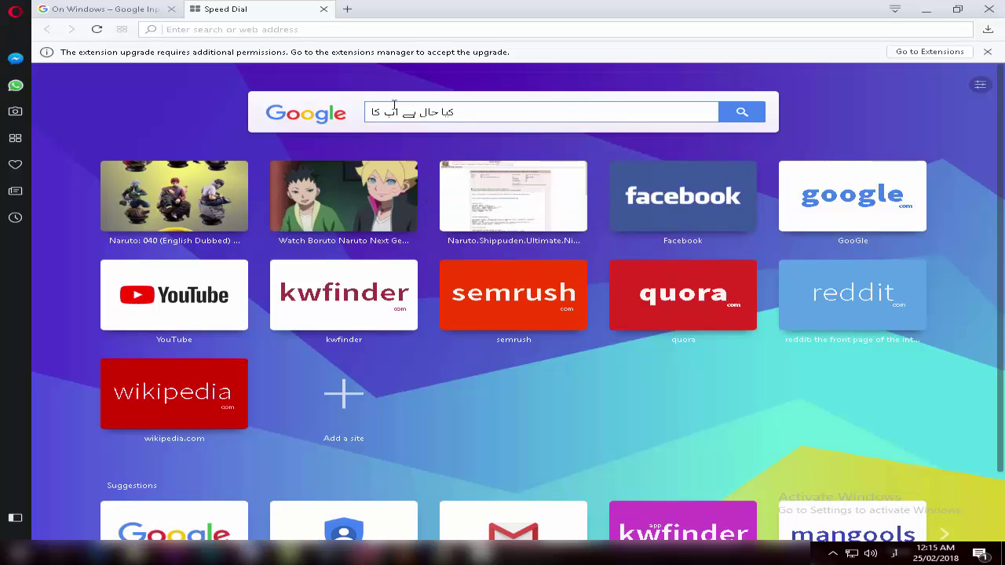